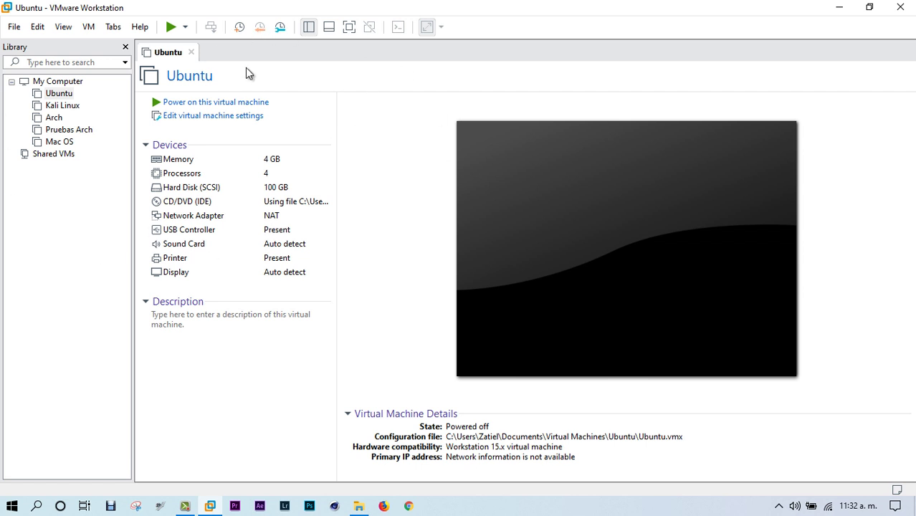
Step: Try to power on the Ubuntu virtual machine, dismiss the resulting dialog, and close VMware Workstation
click(207, 103)
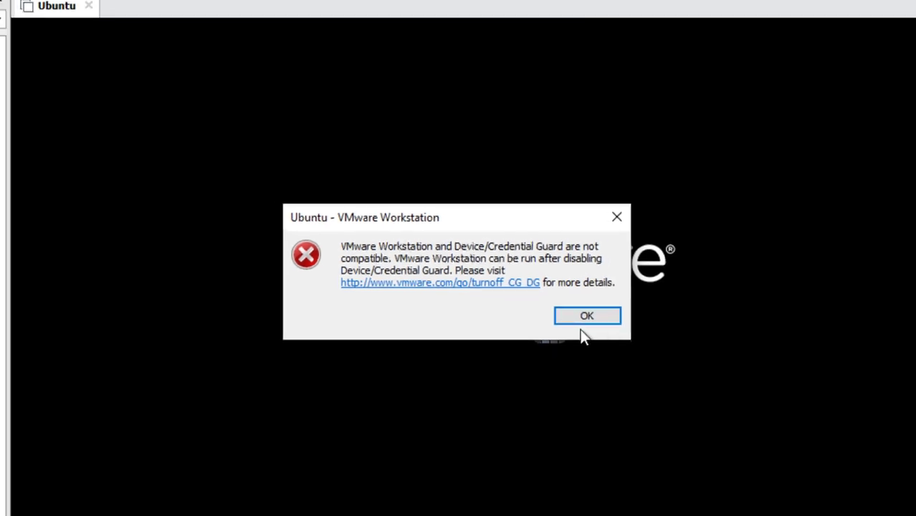
click(603, 335)
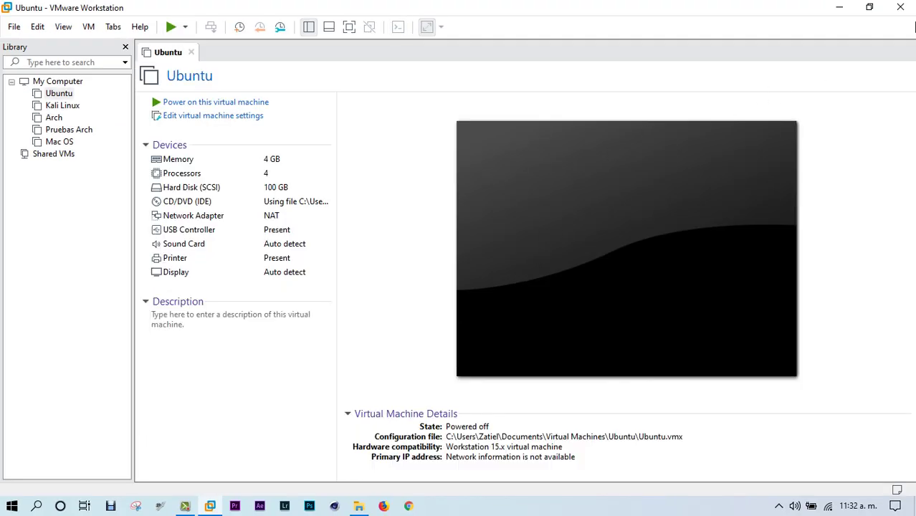
click(900, 7)
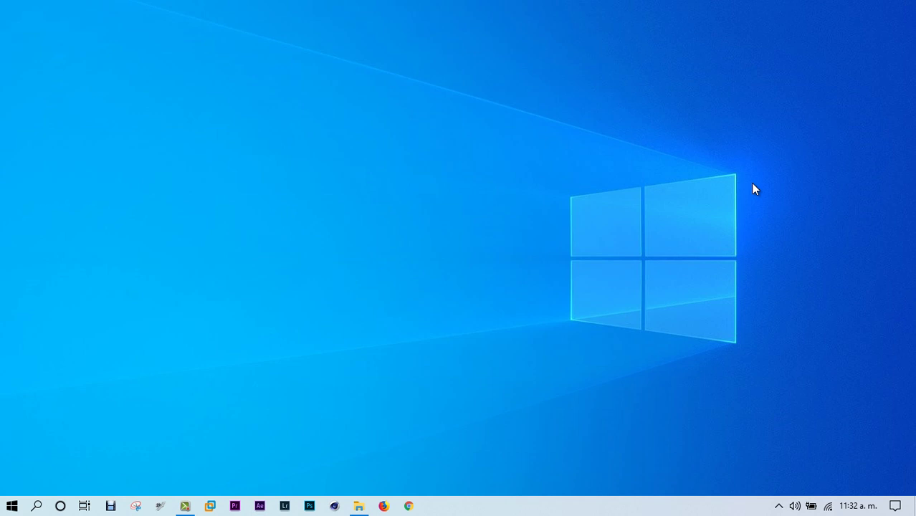
key(super+r)
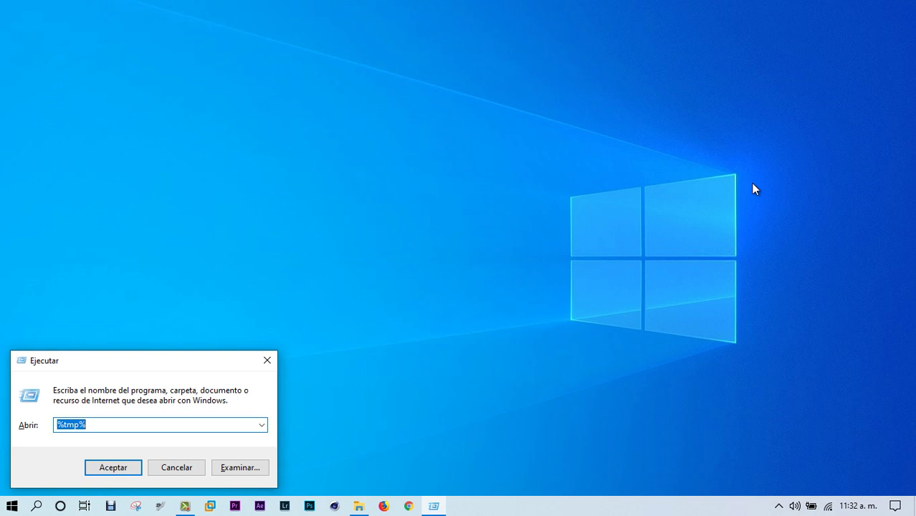
key(BackSpace)
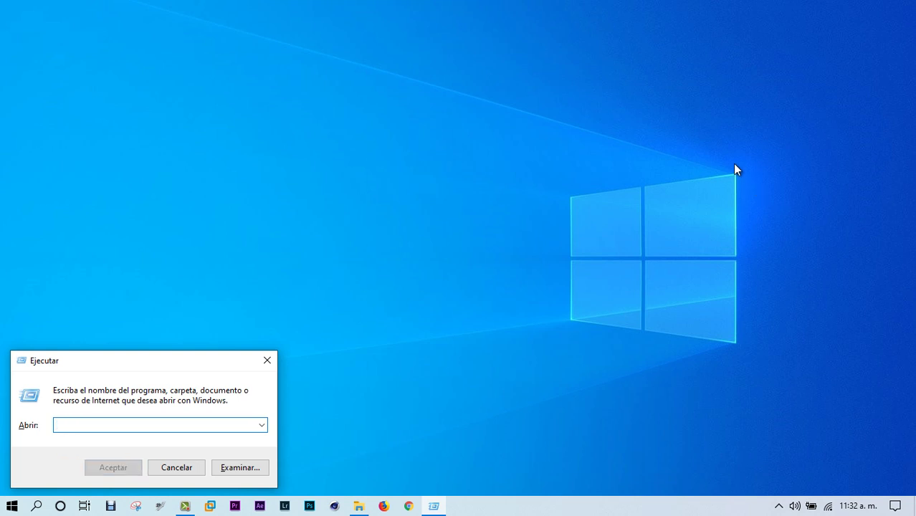
click(267, 359)
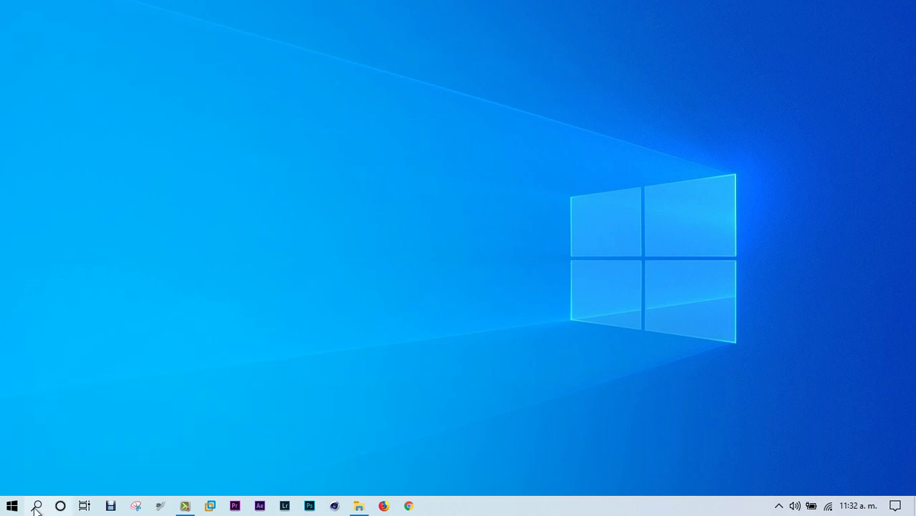
Step: Find the Ejecutar app by searching for "ejecu" and run appwiz.cpl from it to open Programas y características
key(super)
text(ejecu)
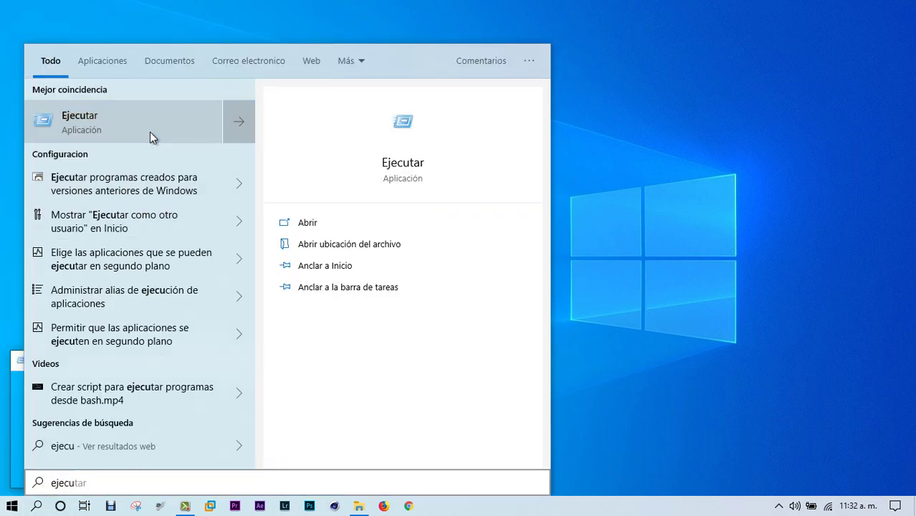
click(151, 133)
key(BackSpace)
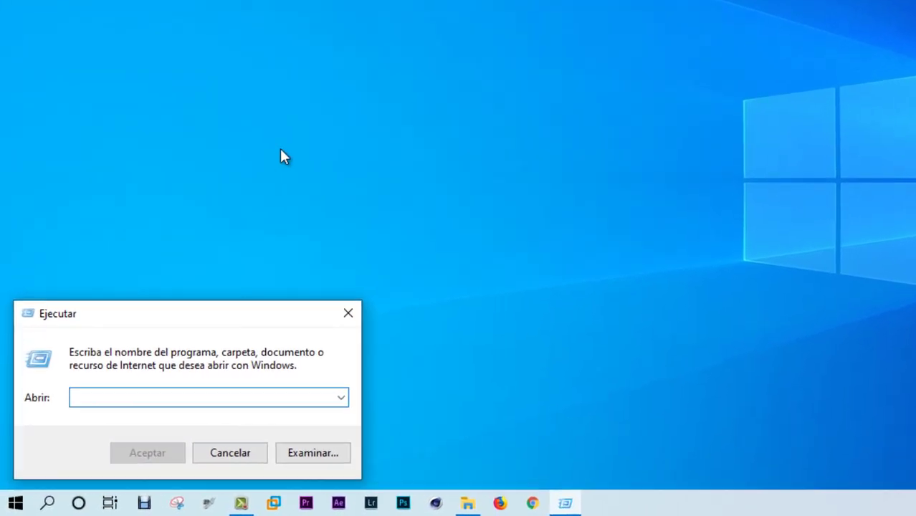
text(appwiz)
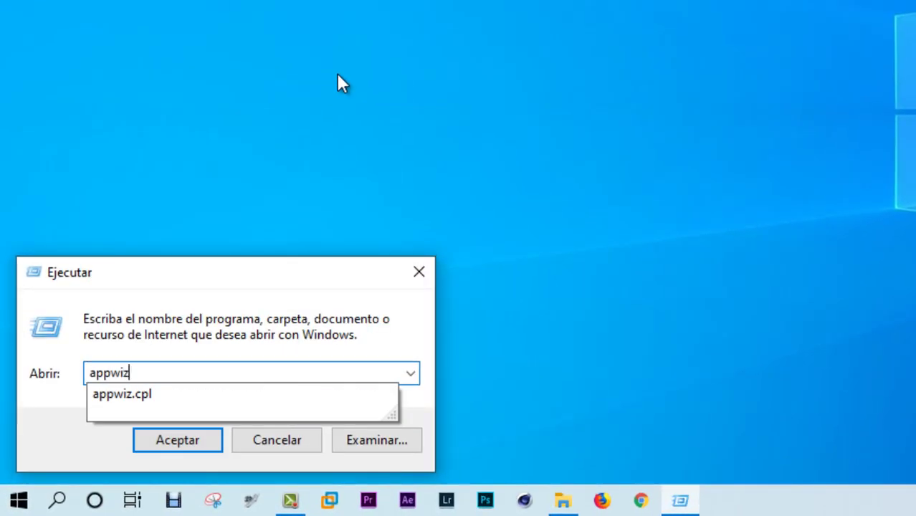
text(.cpl)
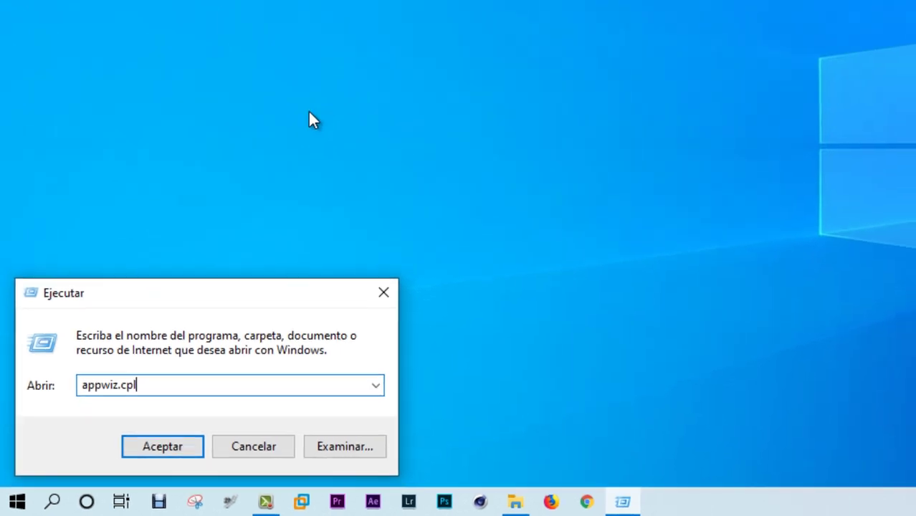
key(Return)
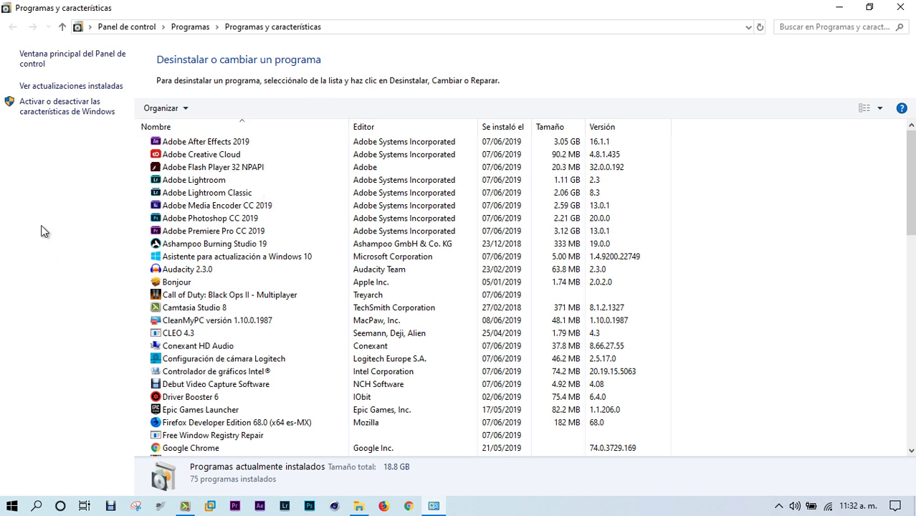
Step: Open the Windows features list, examine the Plataforma de hipervisor de Windows and Plataforma de máquina virtual entries, and close it without applying anything
click(69, 114)
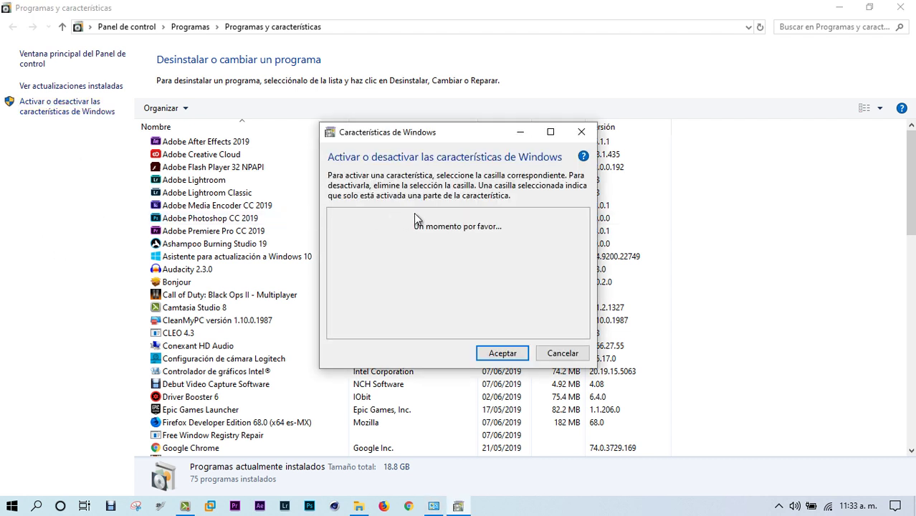
click(896, 8)
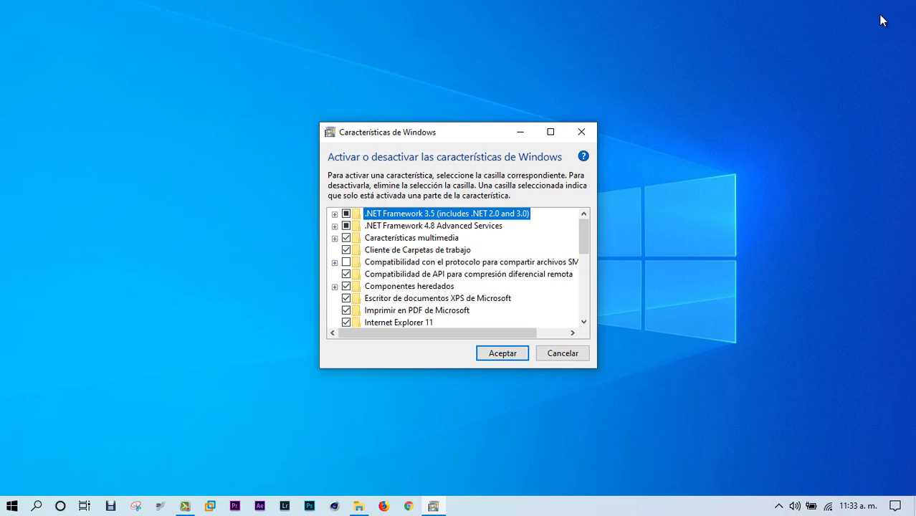
drag(586, 251, 586, 273)
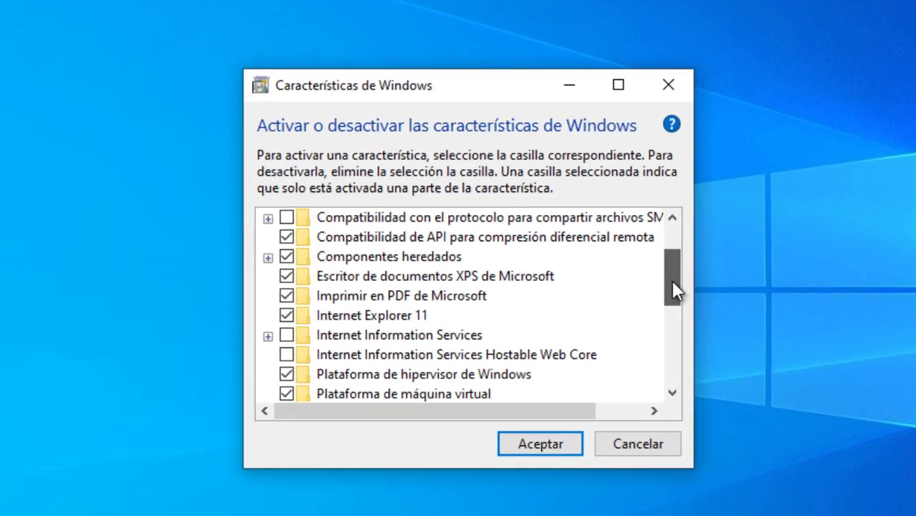
mouse_move(677, 316)
mouse_down()
mouse_move(683, 356)
mouse_move(688, 333)
mouse_move(679, 322)
mouse_up()
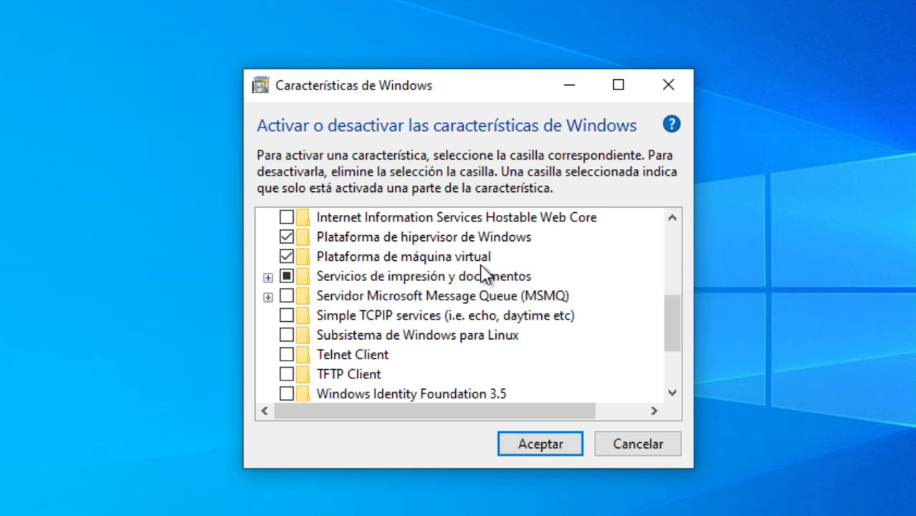
click(285, 264)
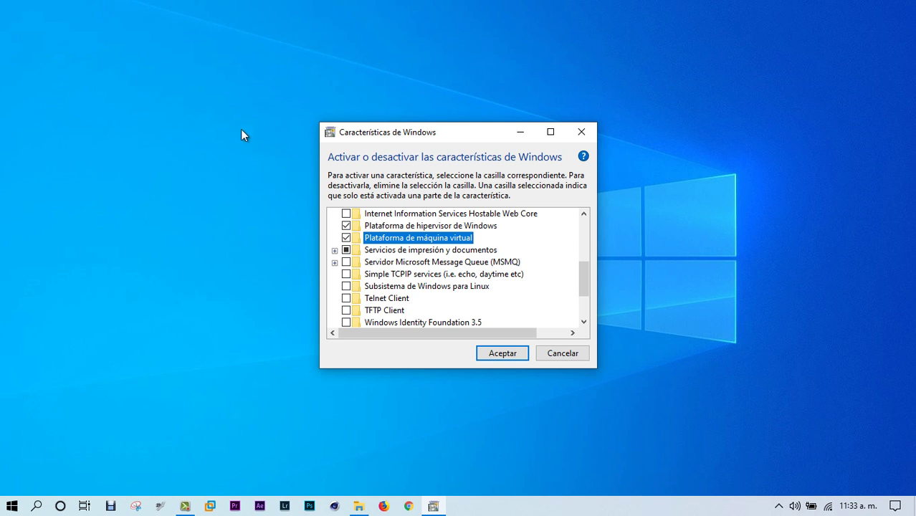
click(582, 132)
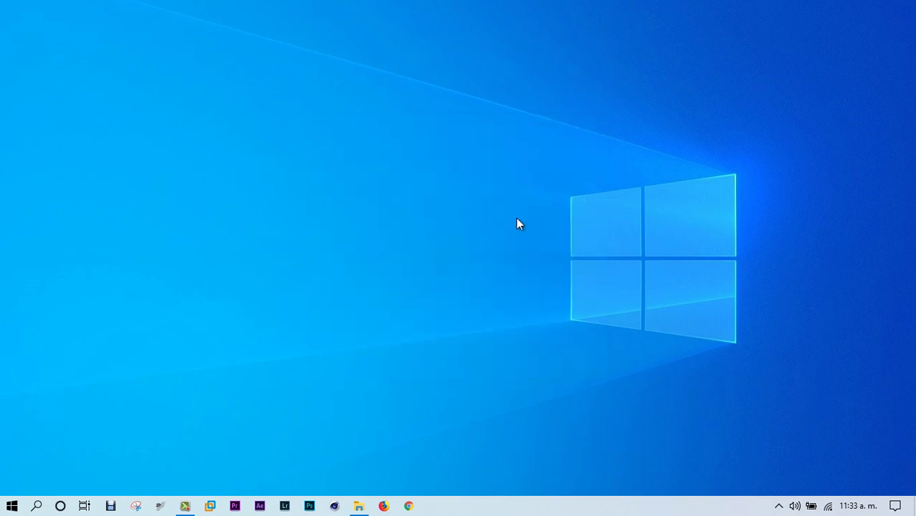
Step: Bring up the Credential Ward folder and open INFO.txt to view its bcdedit commands
click(359, 506)
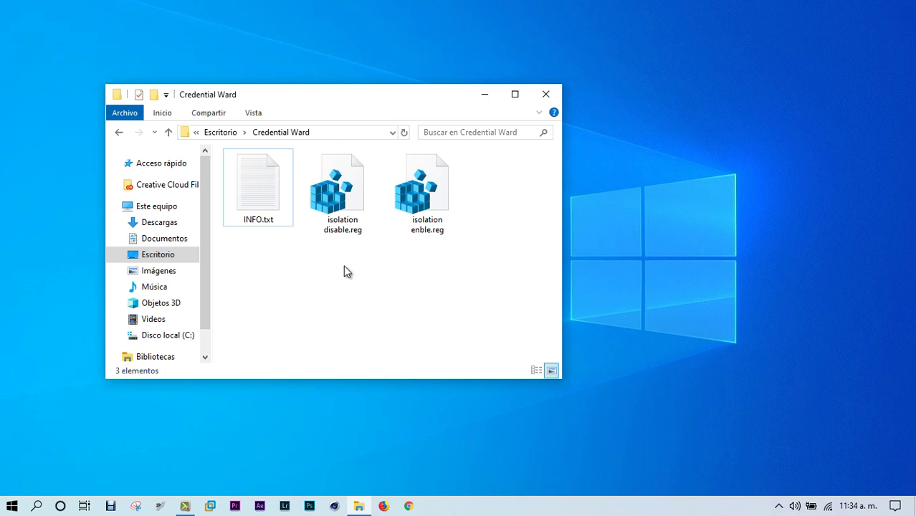
click(263, 201)
drag(422, 280, 340, 206)
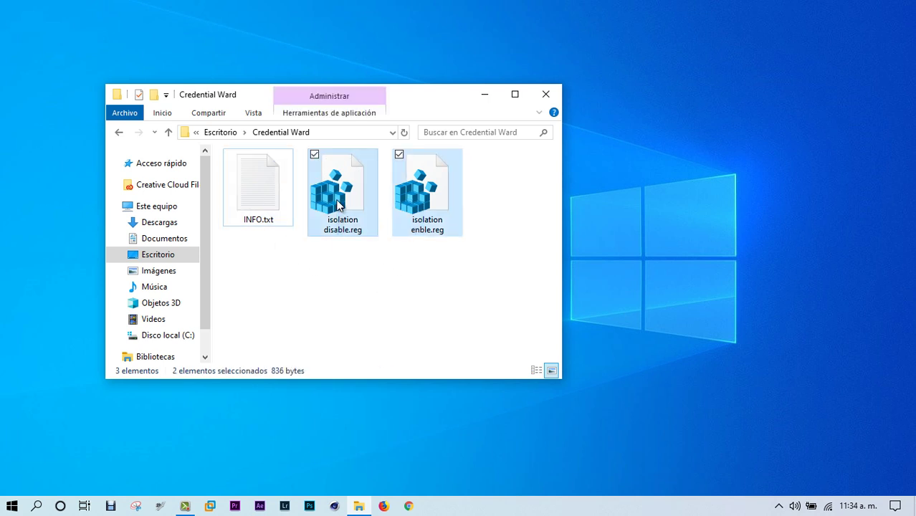
click(368, 282)
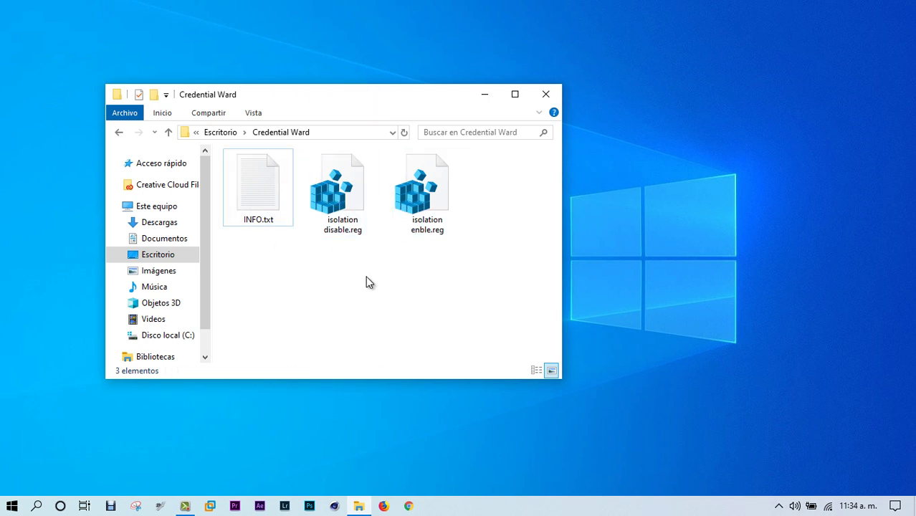
double_click(275, 192)
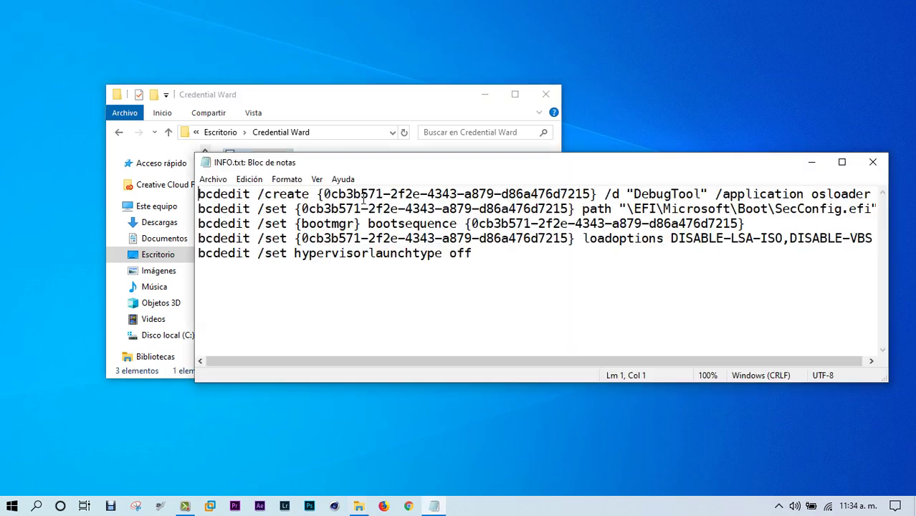
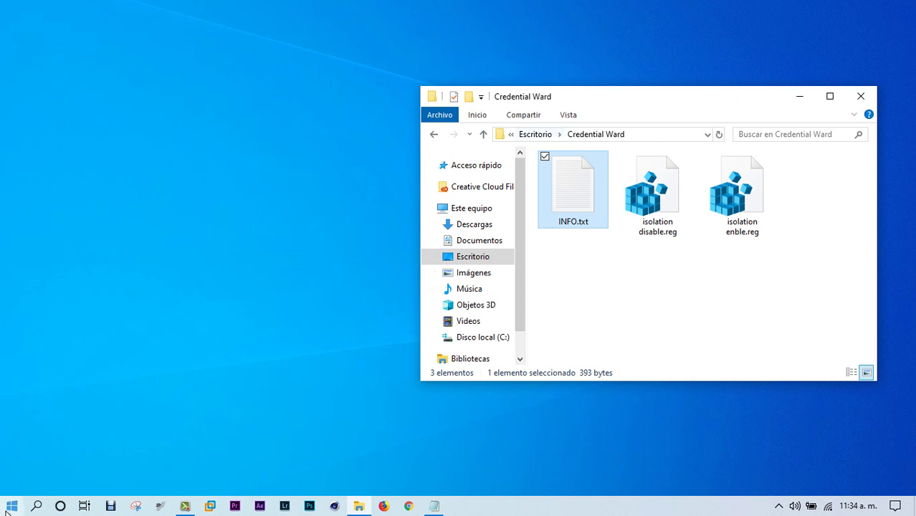
Step: Search for cmd, launch Símbolo del sistema as administrator, and move its window aside
click(13, 506)
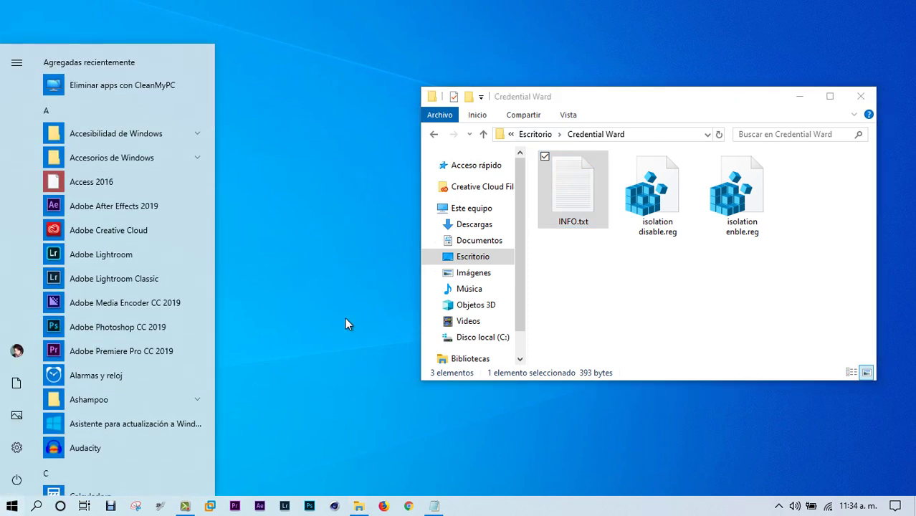
text(cmd)
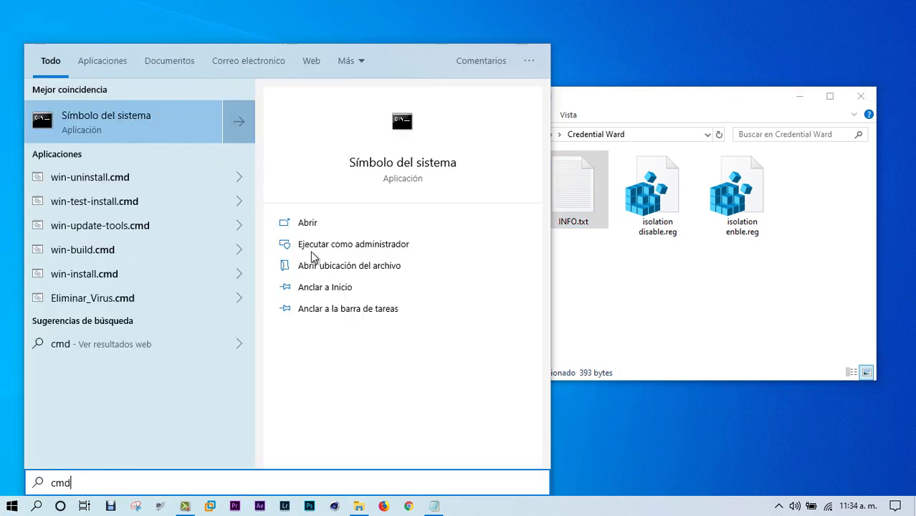
right_click(123, 127)
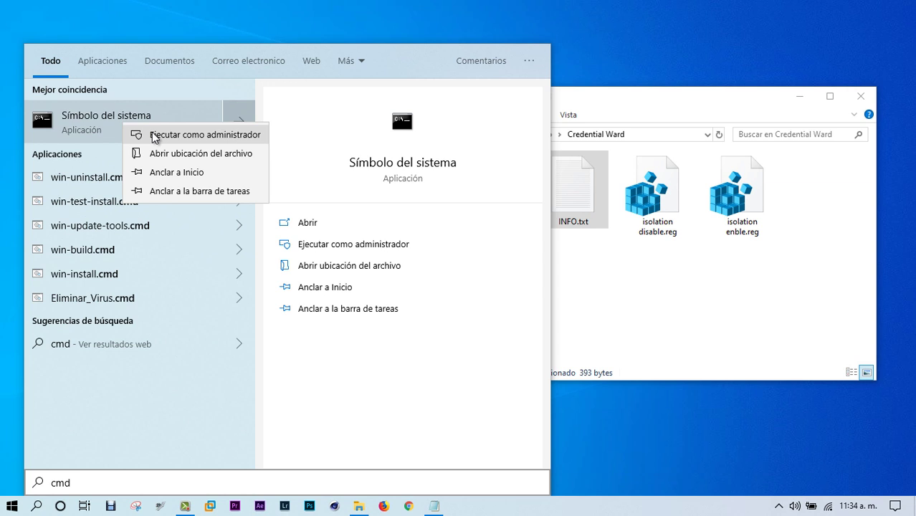
click(153, 136)
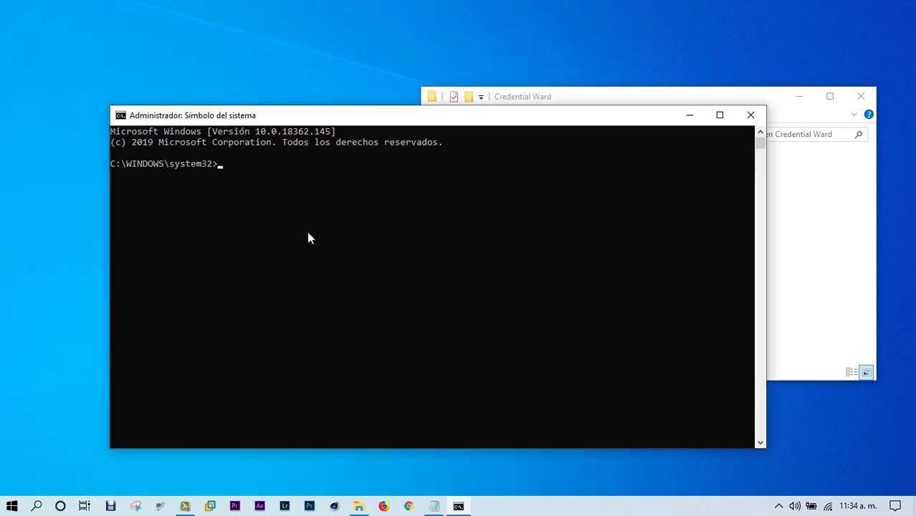
drag(259, 115, 194, 95)
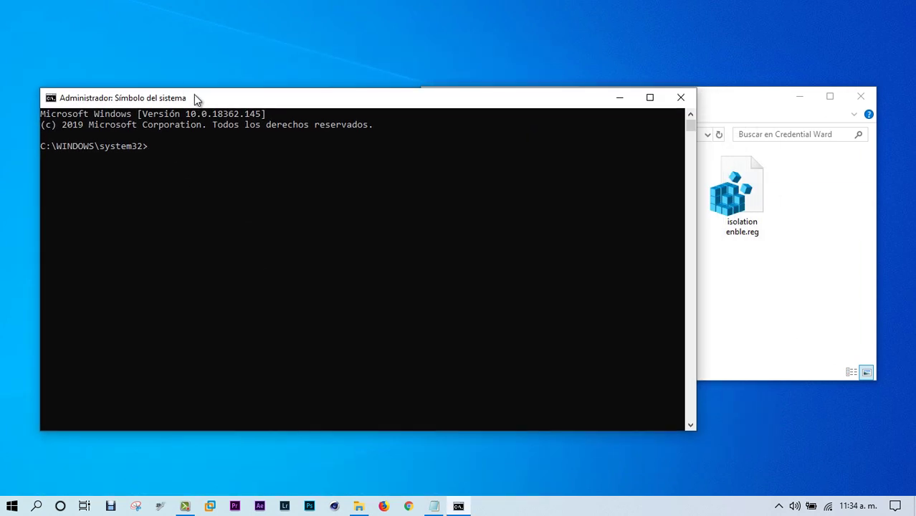
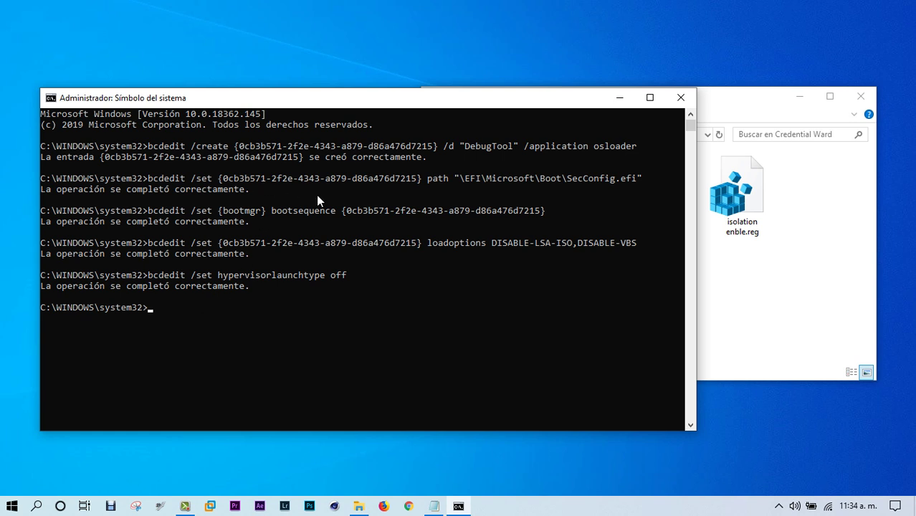
right_click(299, 99)
mouse_move(403, 202)
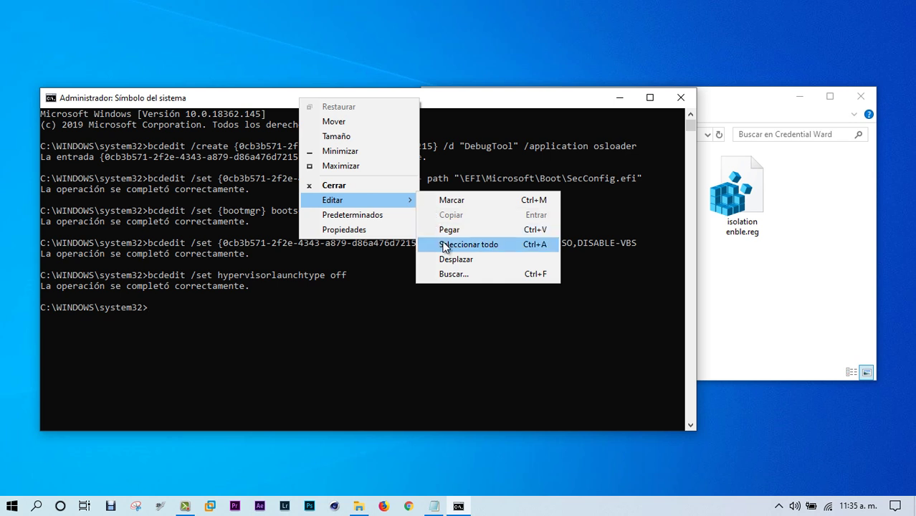
click(325, 292)
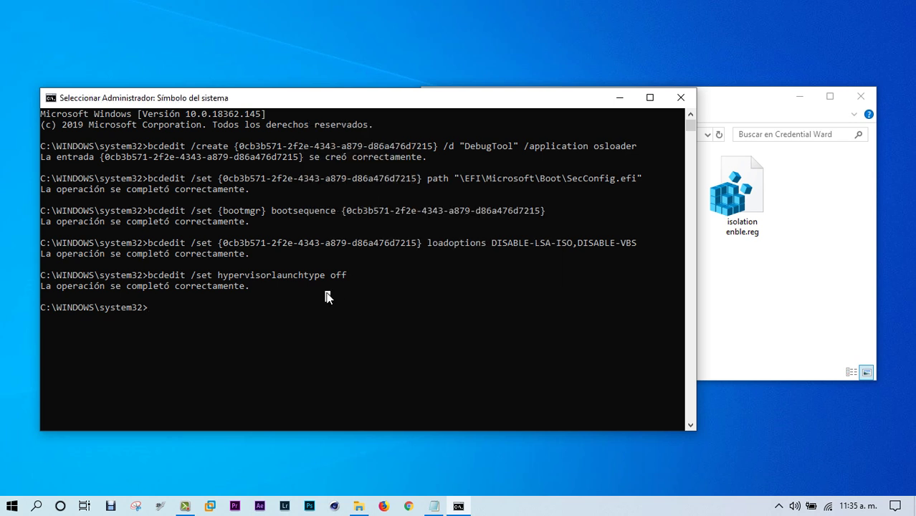
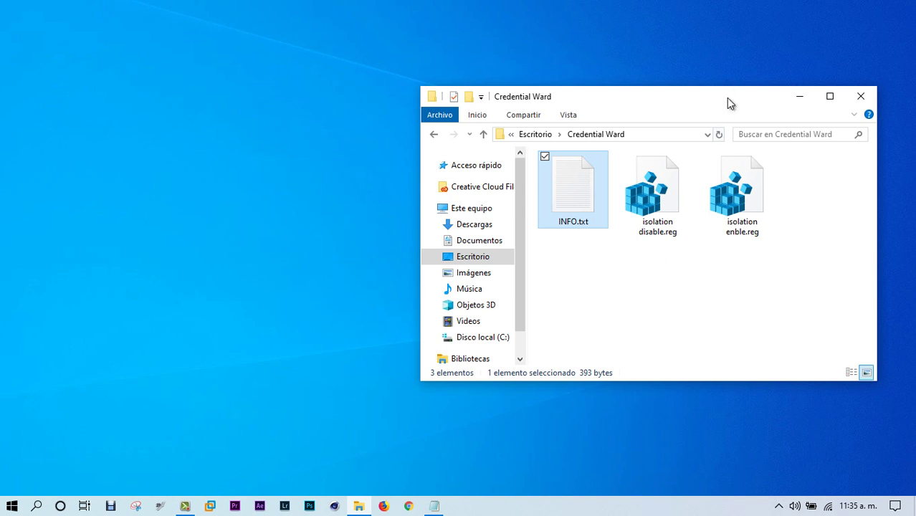
Step: Select isolation disable.reg in the Credential Ward folder and open the Registry Editor by running regedit
drag(726, 97, 364, 126)
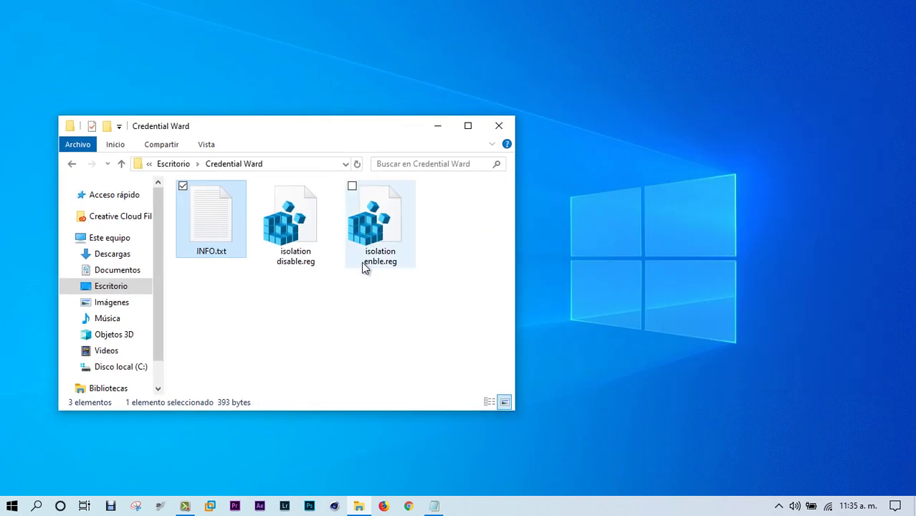
click(300, 251)
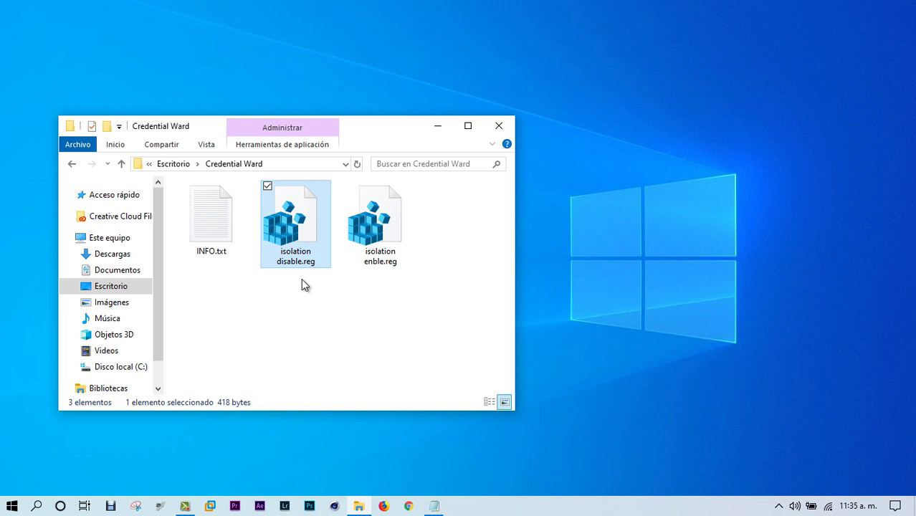
key(super+r)
text(rege)
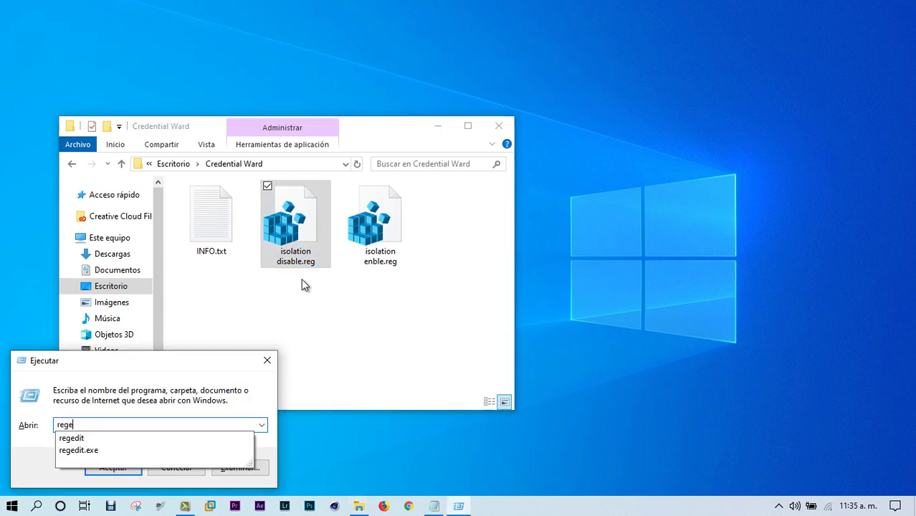
key(Down)
key(Return)
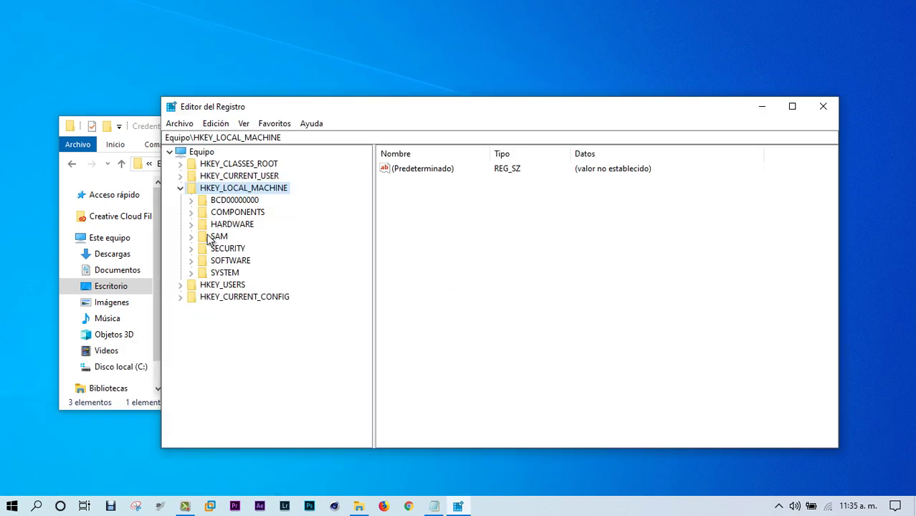
Step: Collapse HKEY_LOCAL_MACHINE, close the Registry Editor, and merge isolation disable.reg from the Credential Ward folder into the registry
click(180, 188)
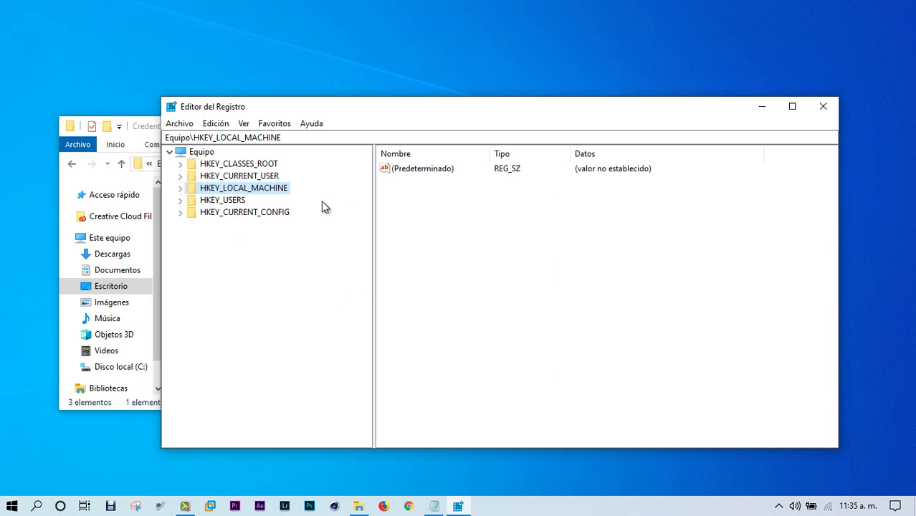
click(822, 106)
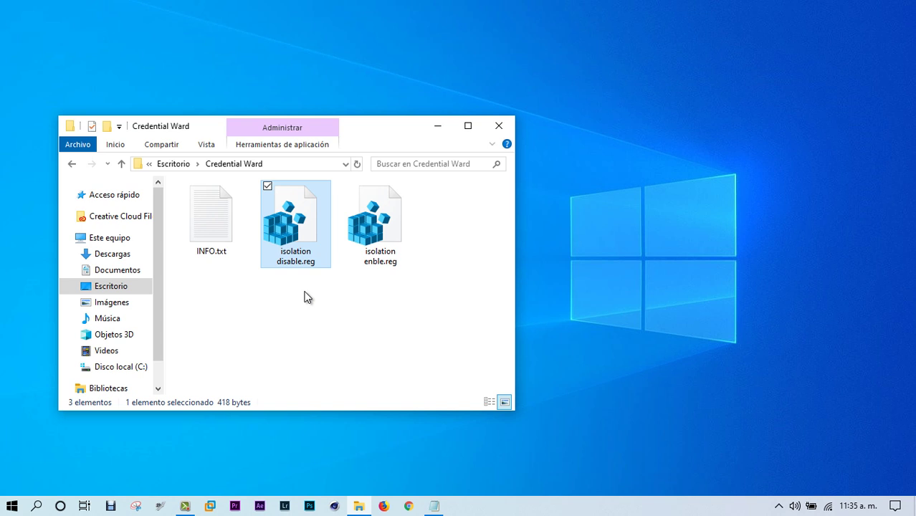
right_click(308, 230)
click(349, 155)
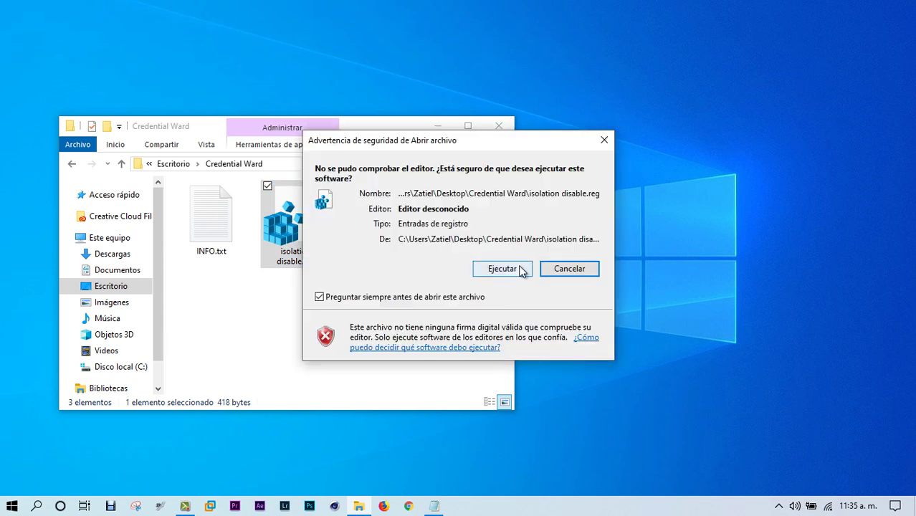
click(548, 271)
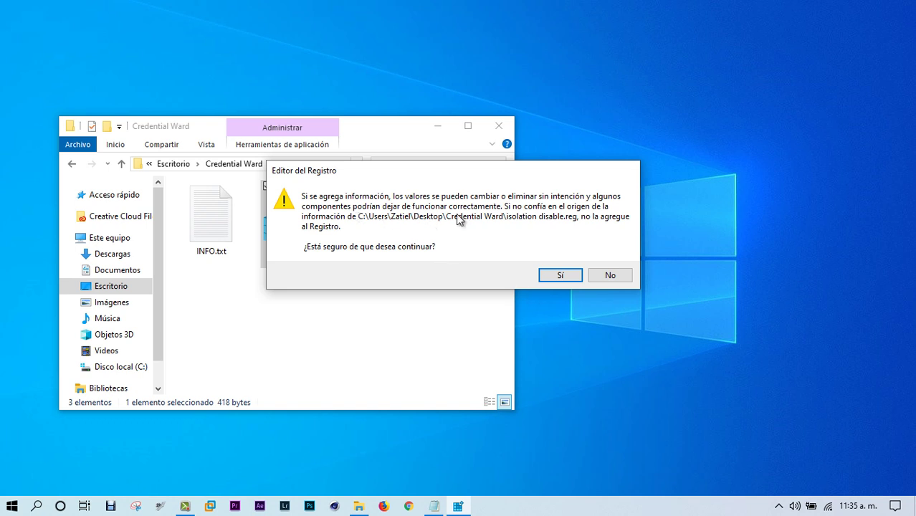
click(553, 276)
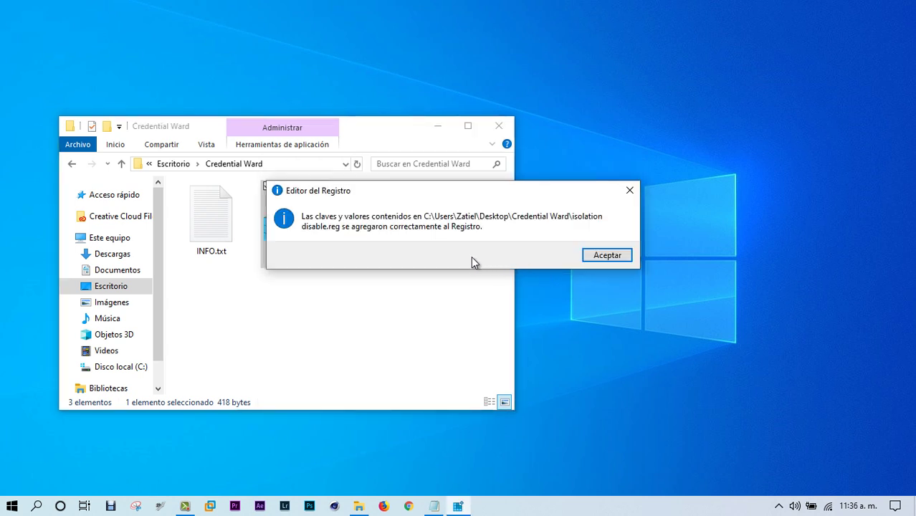
click(597, 256)
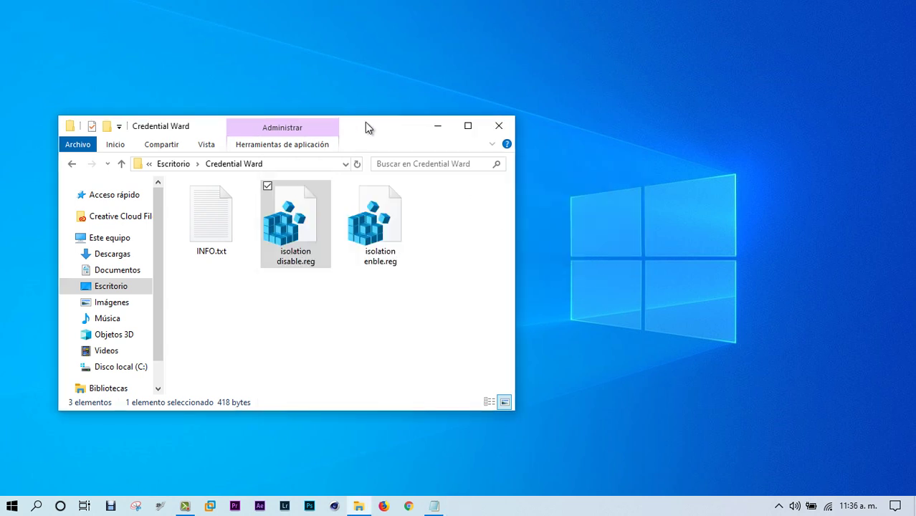
Step: Move the Credential Ward window aside, point out isolation enble.reg and isolation disable.reg by selecting each, and close the folder
drag(366, 125, 630, 80)
click(660, 214)
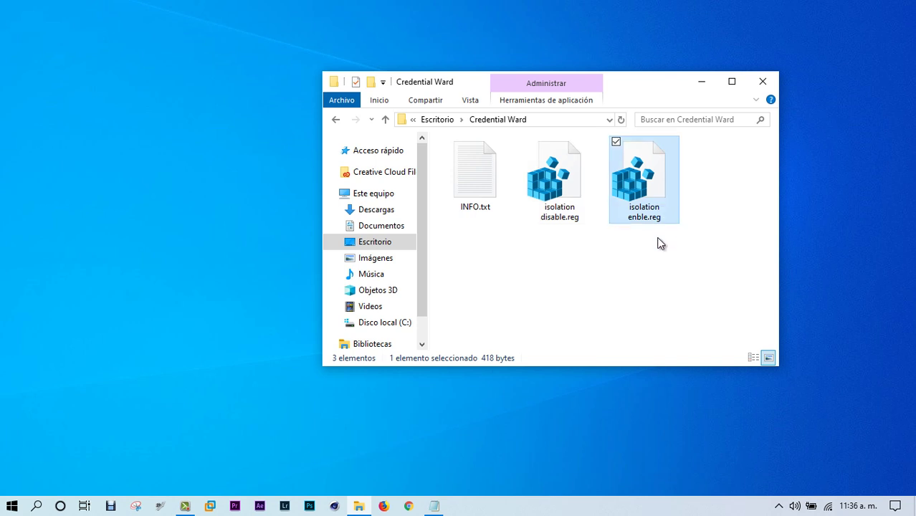
click(567, 189)
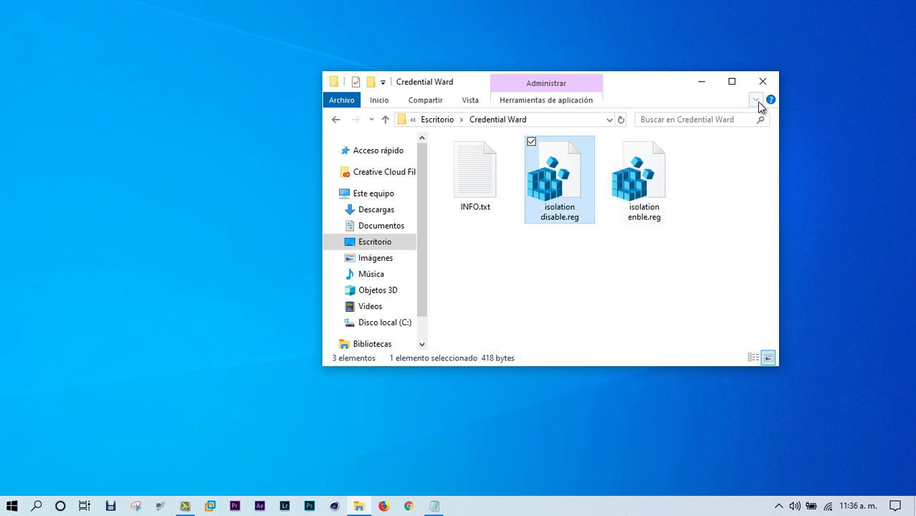
click(761, 83)
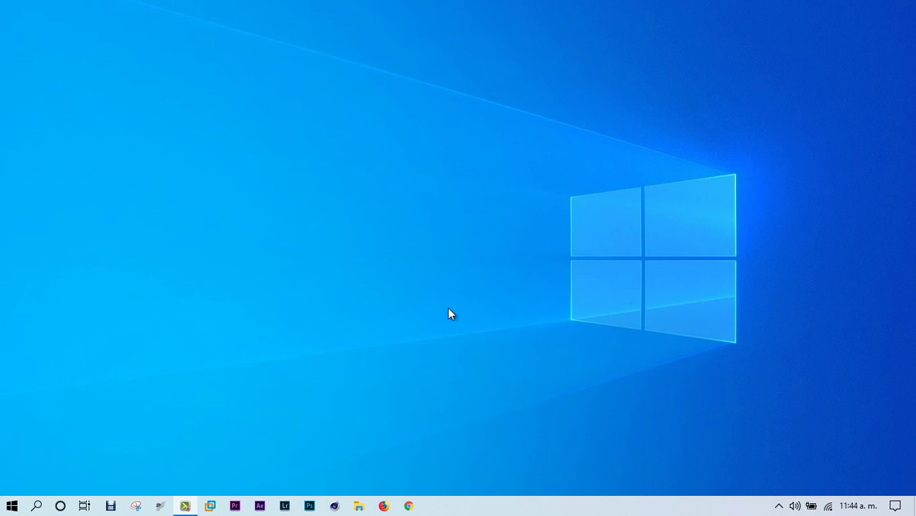
Step: Open VMware Workstation and power on the Ubuntu virtual machine to test that it boots
click(209, 506)
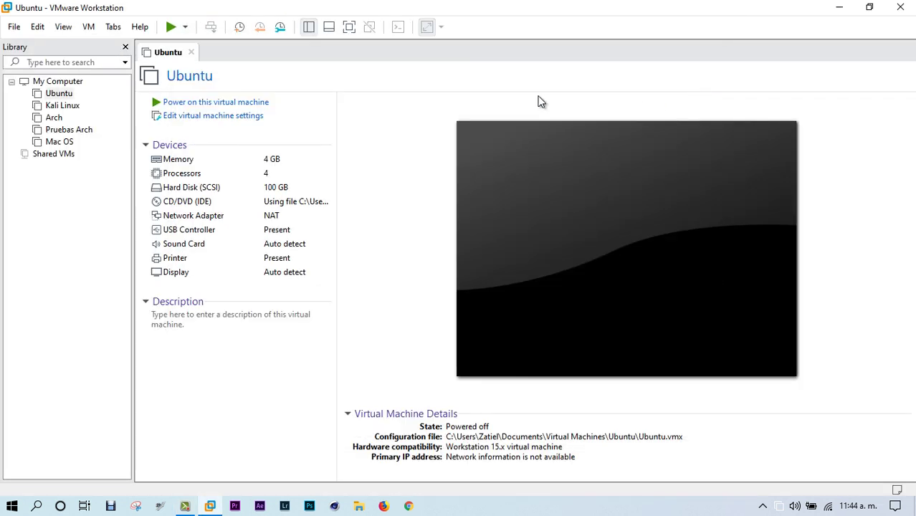
click(228, 105)
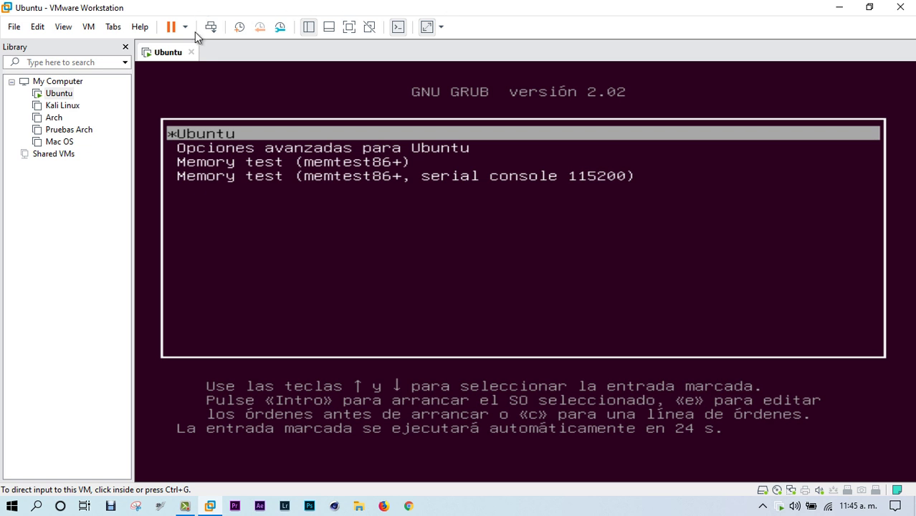
Step: Close the running Ubuntu virtual machine by powering it off, and exit VMware Workstation
click(191, 52)
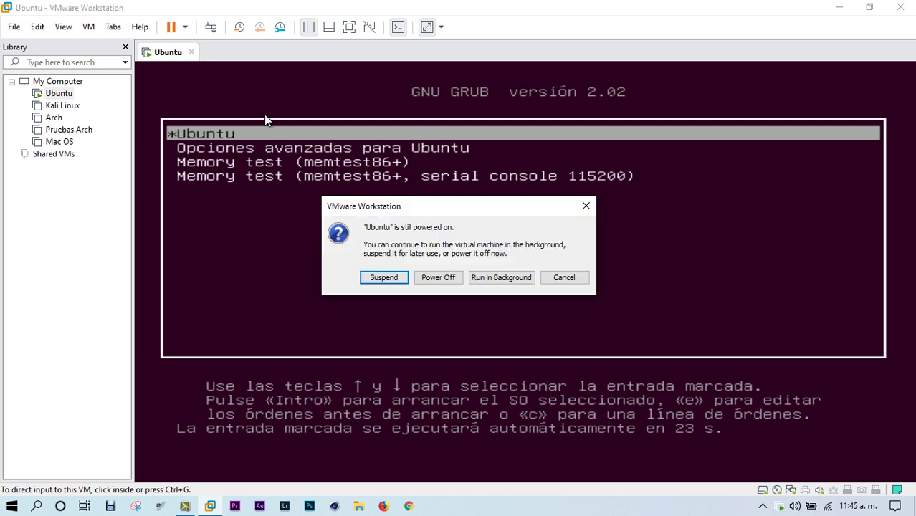
click(440, 279)
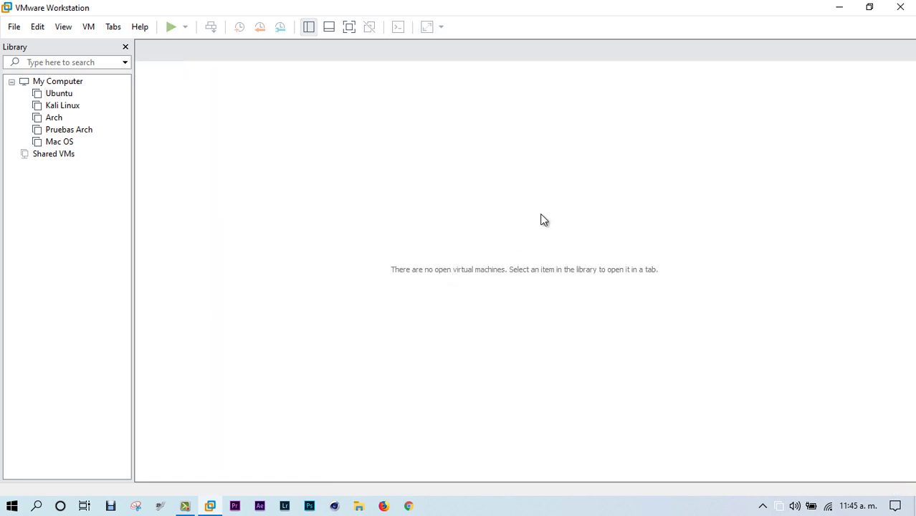
click(898, 7)
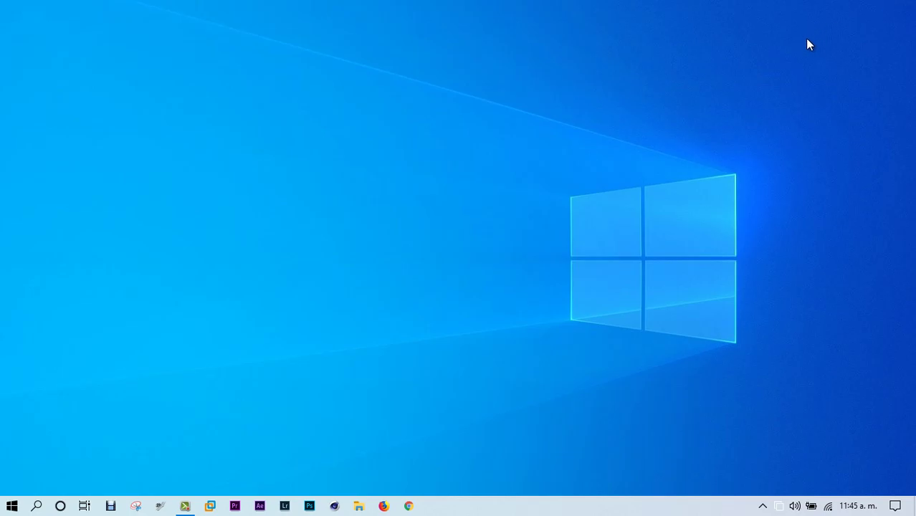